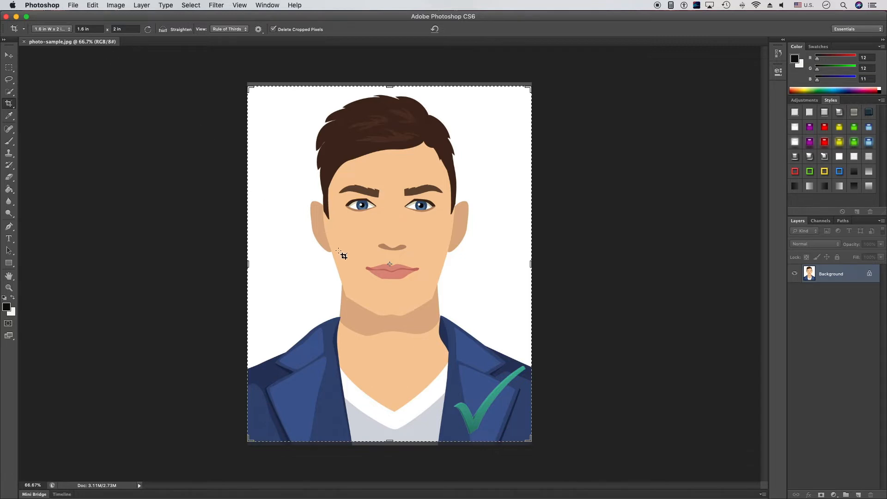
- Crop the portrait at 1.6 in W x 2 in H, 300 ppi, framing the head and shoulders and cutting off the lower jacket
{"action": "right_click", "coordinate": [327, 242]}
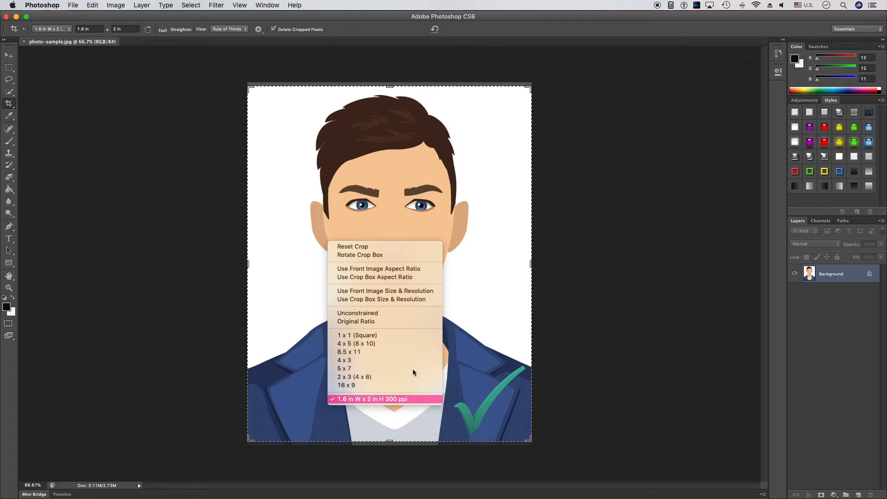
{"action": "left_click", "coordinate": [249, 89]}
{"action": "left_click_drag", "start_coordinate": [250, 89], "coordinate": [257, 87]}
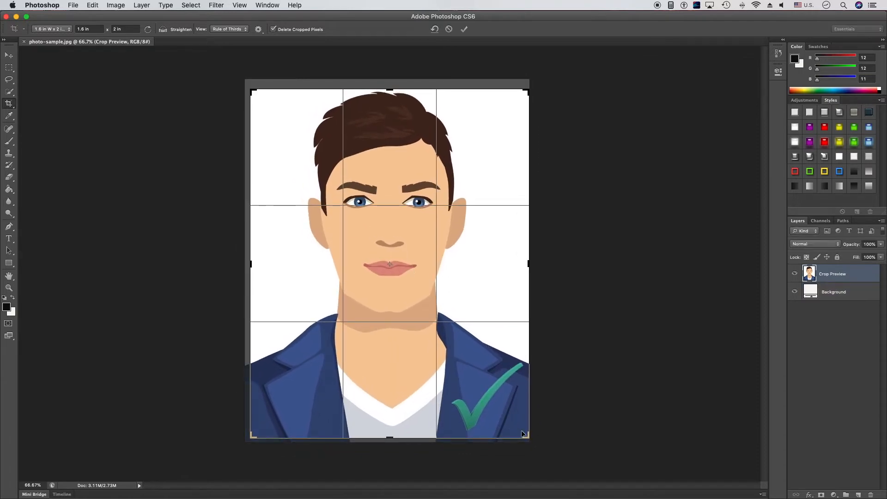
{"action": "left_click_drag", "start_coordinate": [523, 433], "coordinate": [519, 416]}
{"action": "left_click_drag", "start_coordinate": [458, 381], "coordinate": [453, 383]}
{"action": "right_click", "coordinate": [394, 239]}
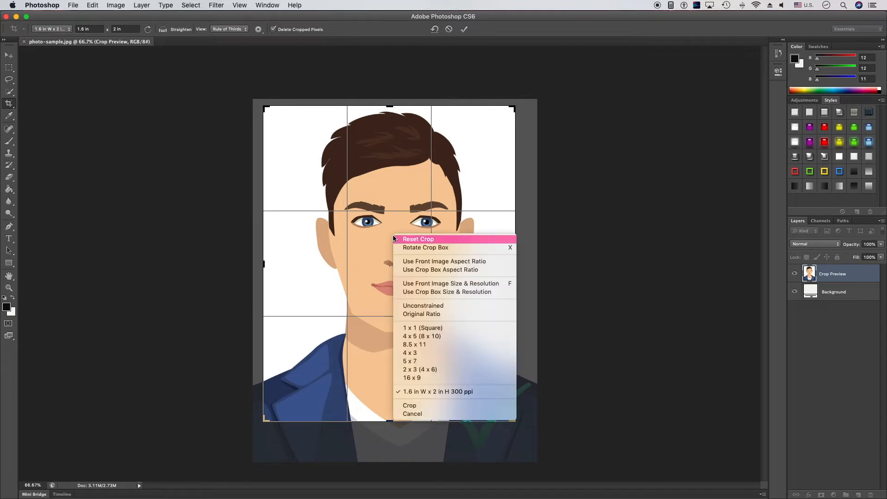
{"action": "left_click", "coordinate": [427, 404]}
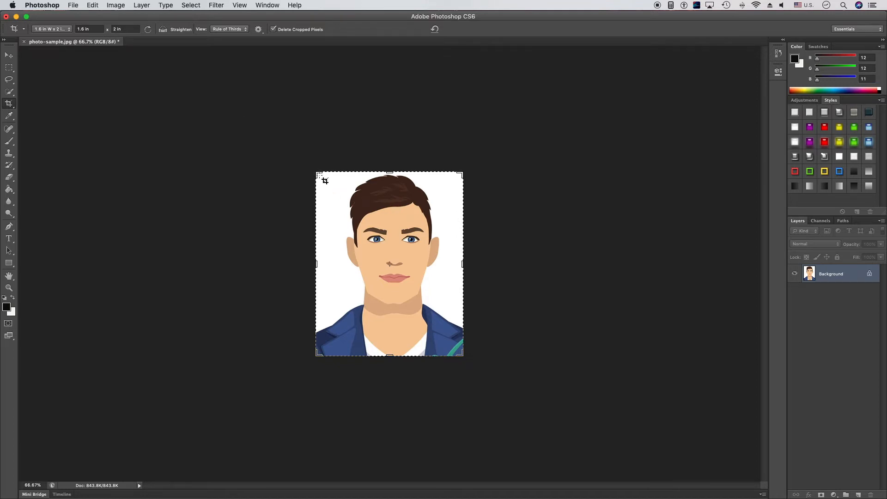
- Crop the portrait slightly tighter at the same 1.6 x 2 in size, repositioning the photo within the crop frame
{"action": "left_click_drag", "start_coordinate": [323, 178], "coordinate": [534, 350]}
{"action": "left_click_drag", "start_coordinate": [422, 285], "coordinate": [419, 286]}
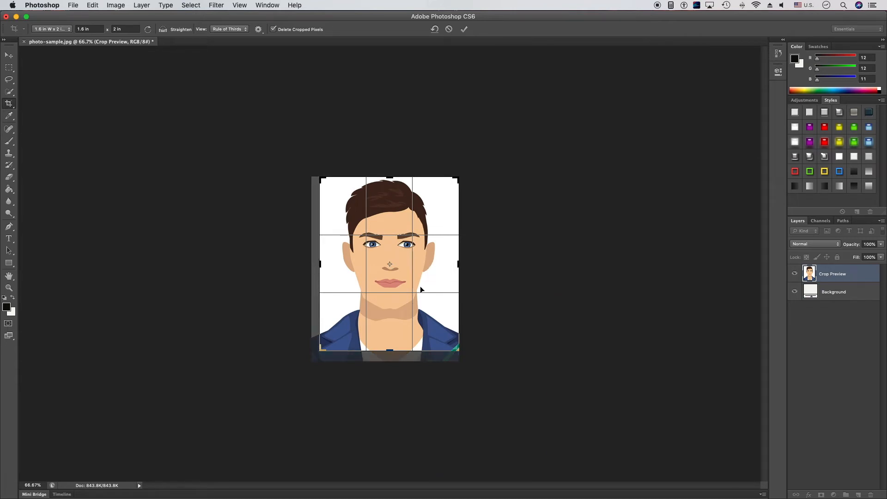
{"action": "right_click", "coordinate": [419, 287]}
{"action": "left_click", "coordinate": [458, 456]}
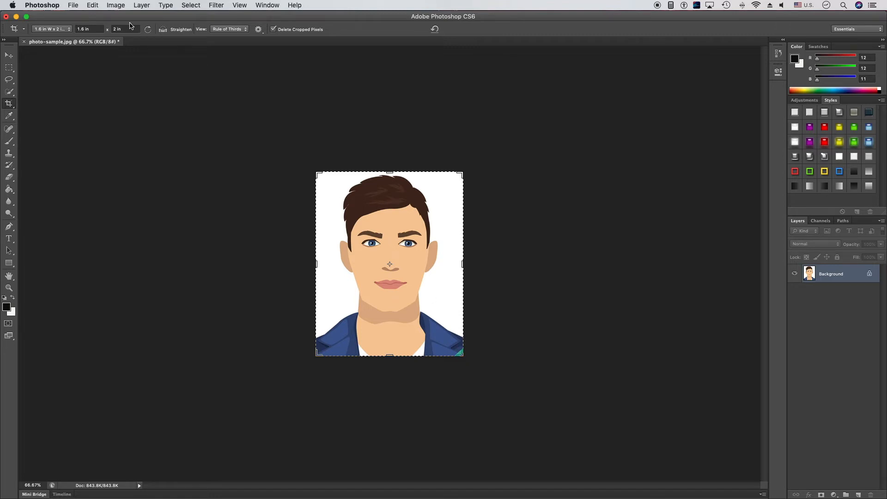
- Select the entire cropped photo with the Rectangular Marquee tool
{"action": "left_click", "coordinate": [74, 5]}
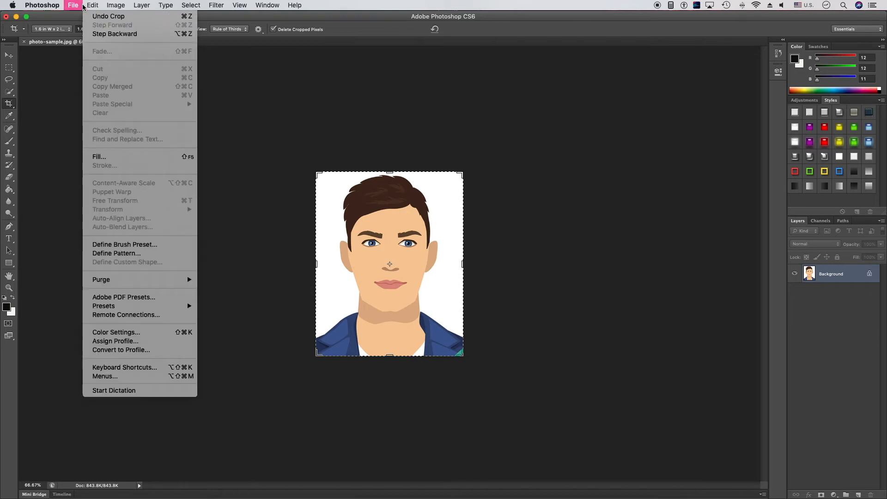
{"action": "left_click", "coordinate": [8, 70]}
{"action": "left_click", "coordinate": [8, 68]}
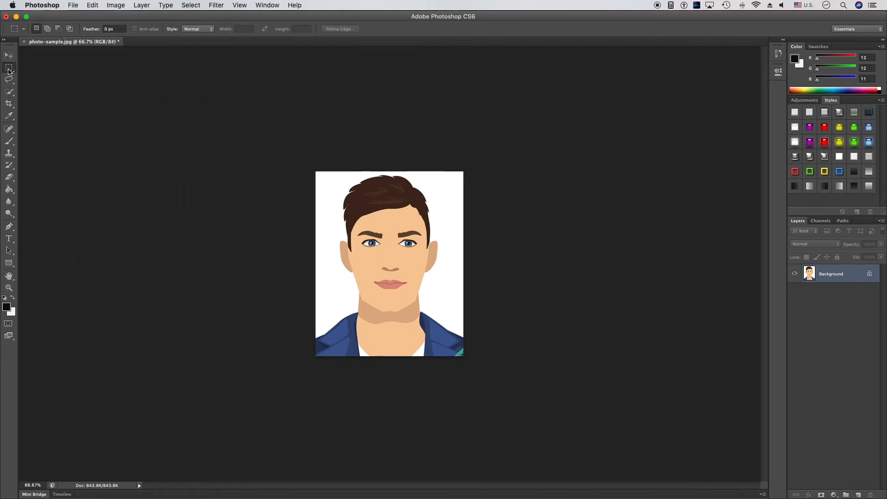
{"action": "left_click_drag", "start_coordinate": [287, 150], "coordinate": [554, 422]}
- Stroke the selection with a 3 px black line, location Inside, normal mode at 100% opacity
{"action": "left_click", "coordinate": [92, 5]}
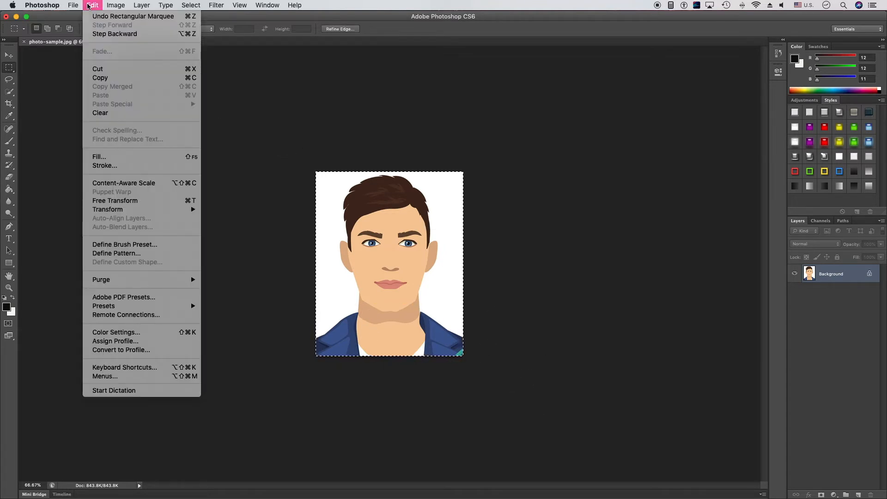
{"action": "left_click", "coordinate": [109, 168]}
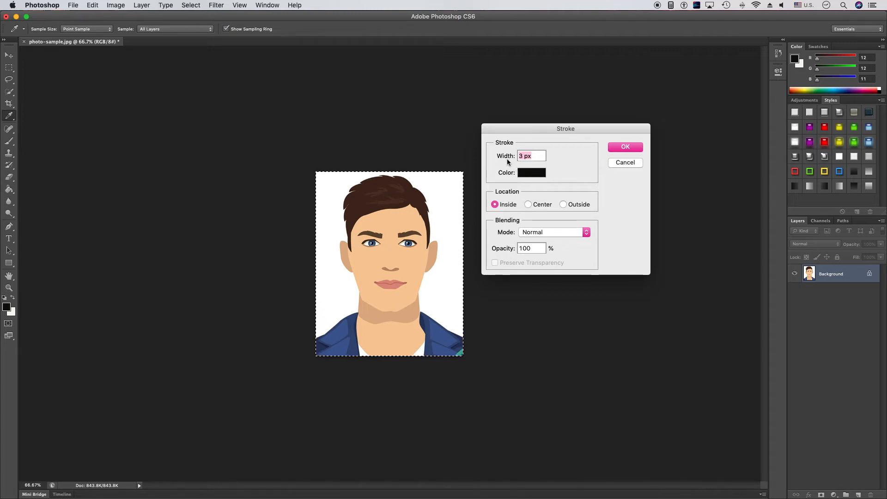
{"action": "left_click_drag", "start_coordinate": [537, 156], "coordinate": [522, 162]}
{"action": "left_click", "coordinate": [614, 148]}
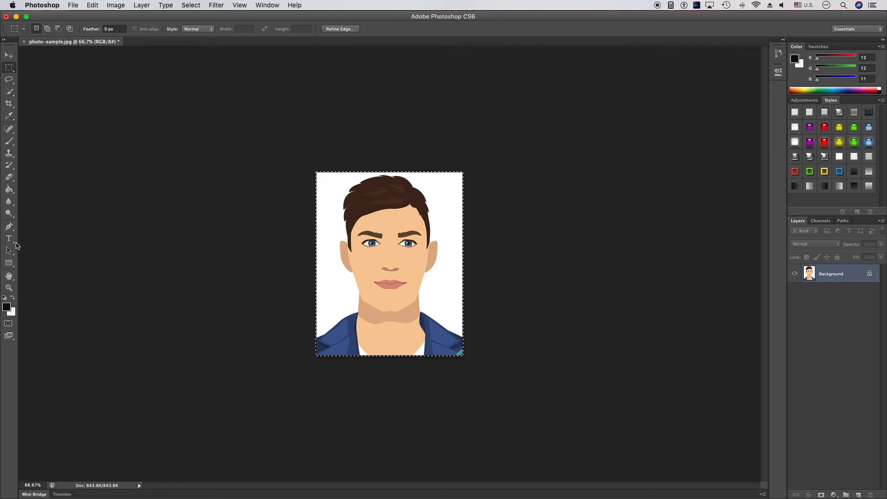
- Inspect the black border up close and deselect the photo
{"action": "left_click", "coordinate": [10, 288]}
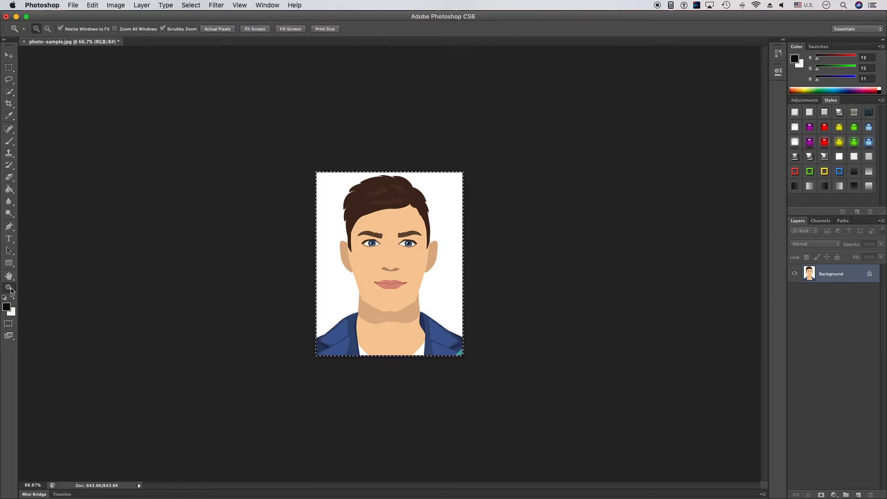
{"action": "left_click", "coordinate": [390, 226]}
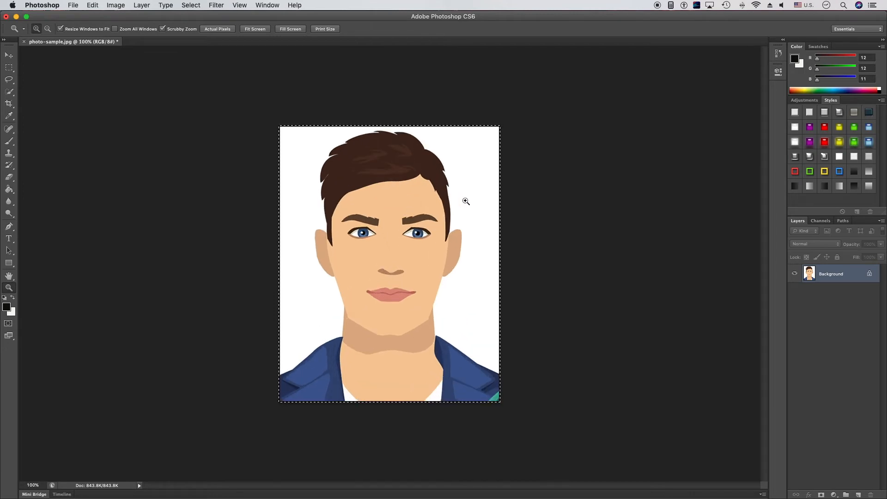
{"action": "left_click", "coordinate": [465, 201]}
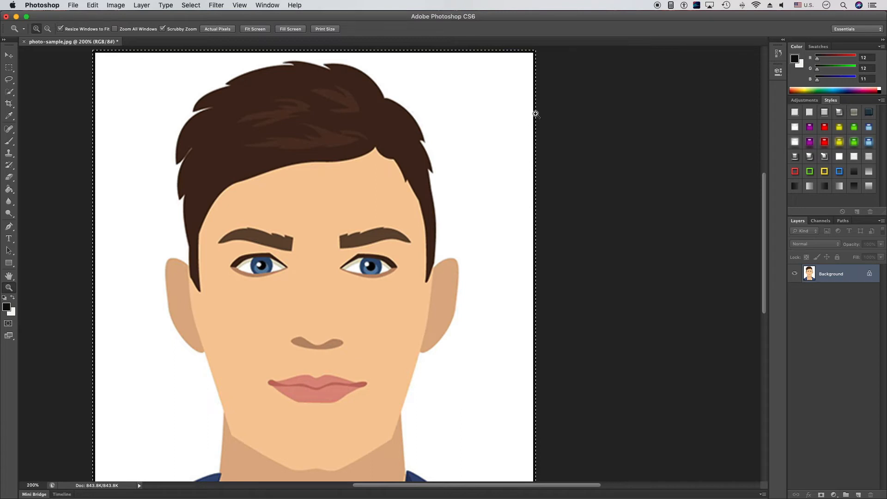
{"action": "left_click", "coordinate": [47, 29]}
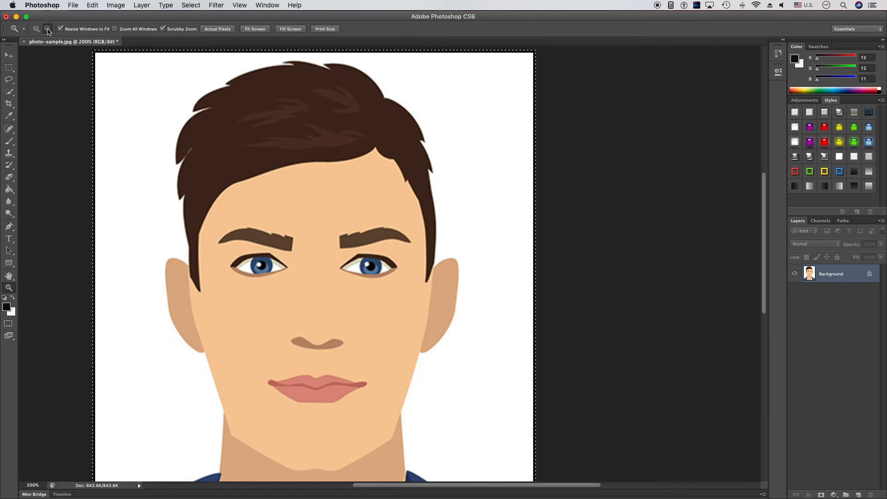
{"action": "left_click", "coordinate": [133, 83]}
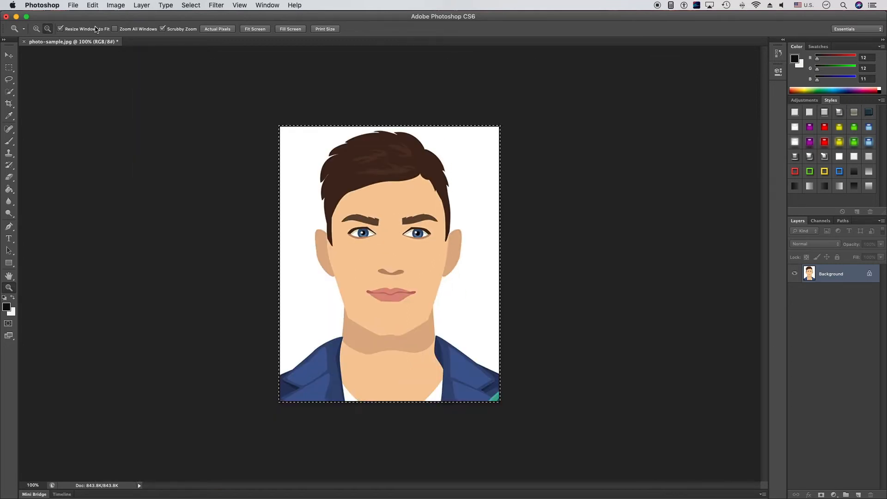
{"action": "left_click", "coordinate": [185, 7]}
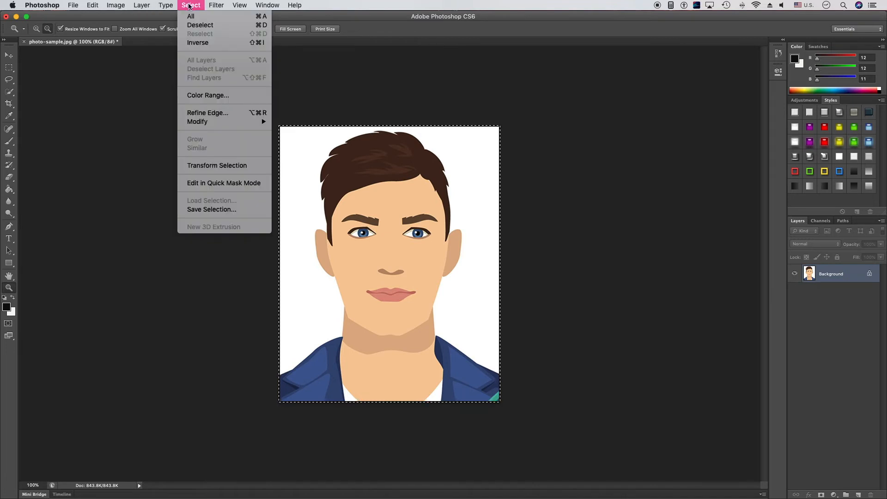
{"action": "left_click", "coordinate": [209, 26]}
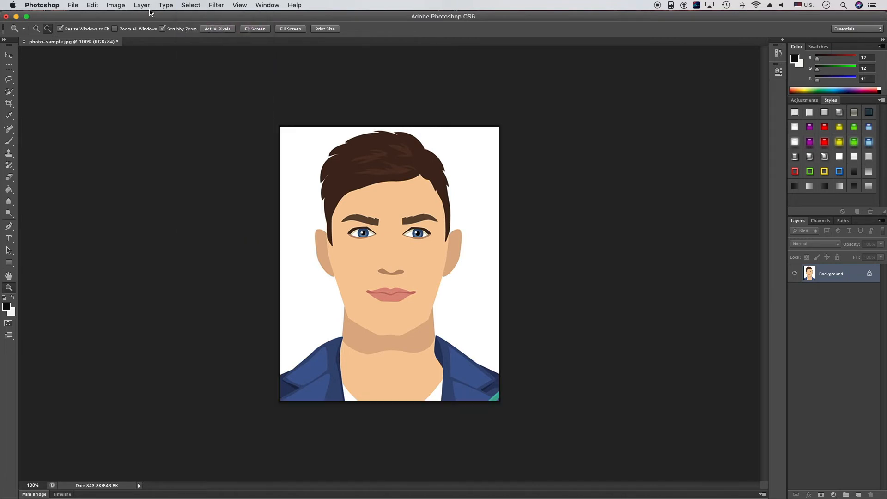
- Enlarge the canvas to 1.65 inches wide and 2.05 inches high, centred, with the background color as extension
{"action": "left_click", "coordinate": [122, 8]}
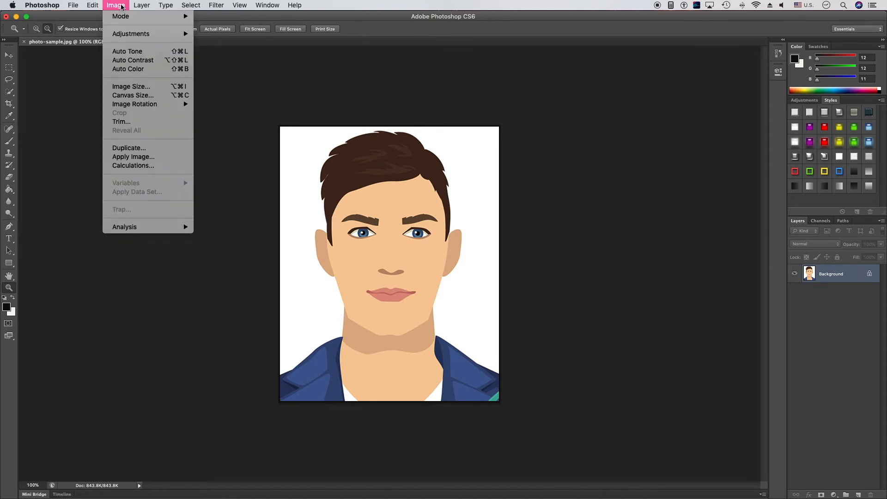
{"action": "left_click", "coordinate": [149, 95]}
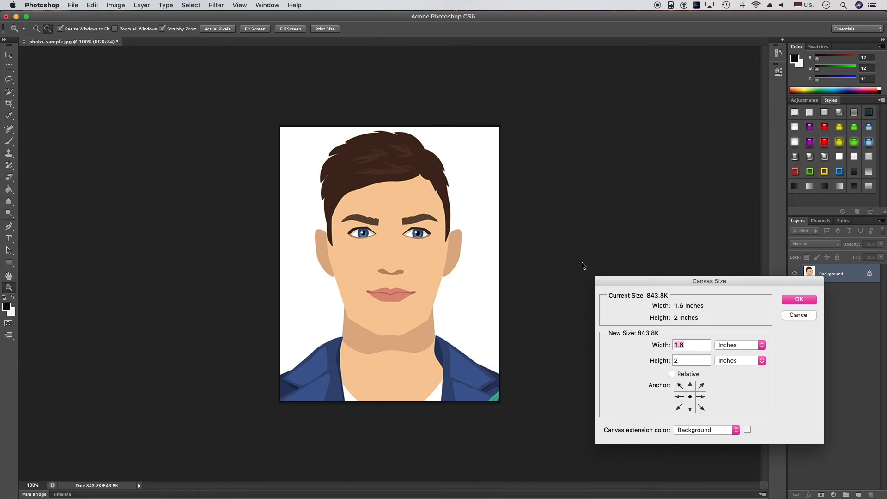
{"action": "left_click_drag", "start_coordinate": [650, 279], "coordinate": [555, 179]}
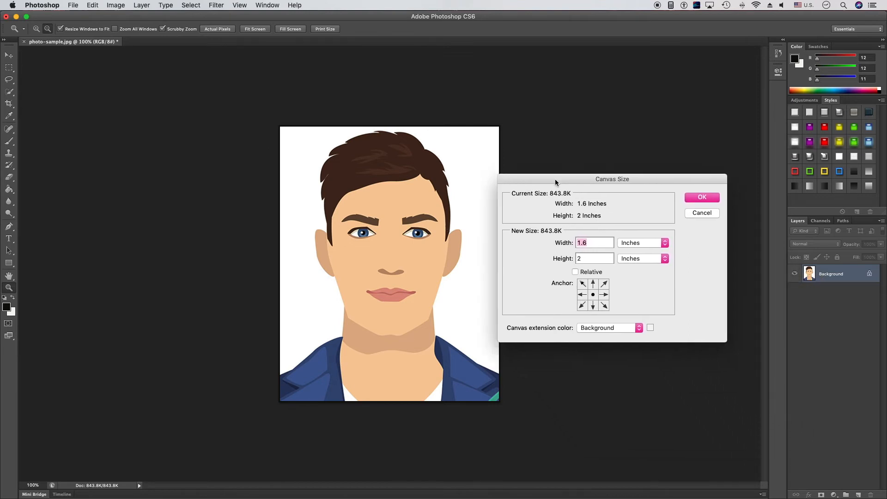
{"action": "left_click", "coordinate": [593, 244]}
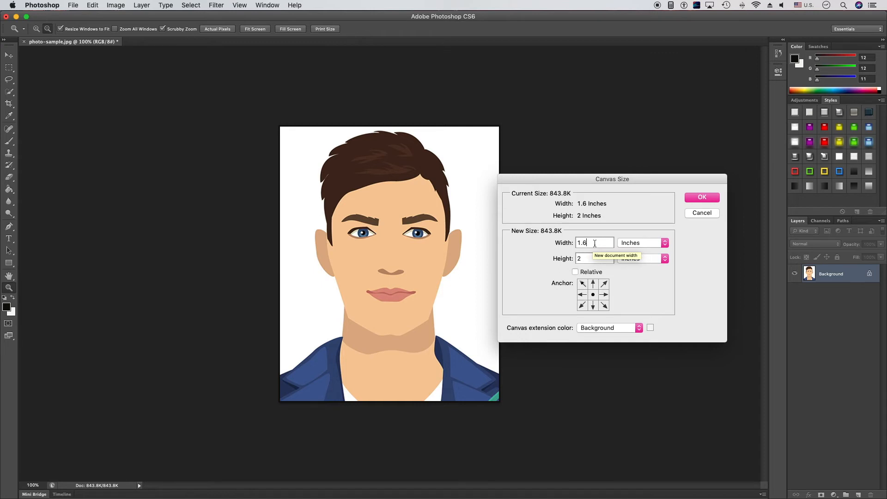
{"action": "type", "text": "5"}
{"action": "left_click", "coordinate": [588, 257]}
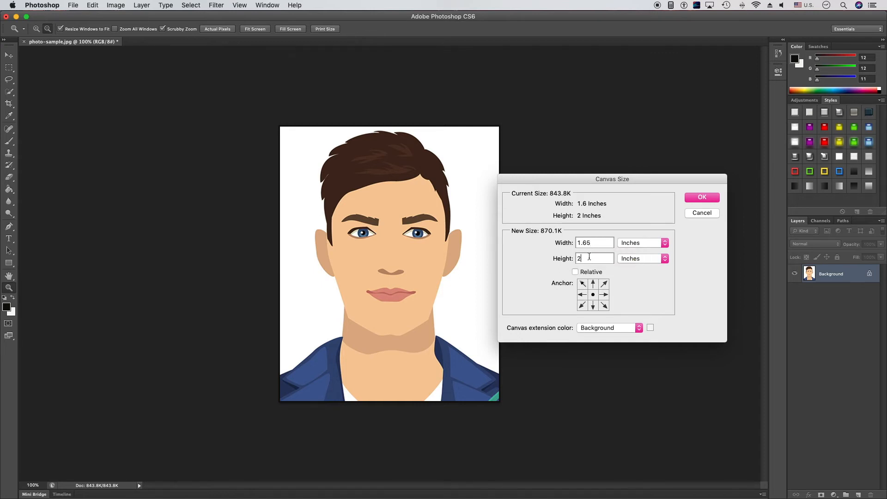
{"action": "type", "text": "."}
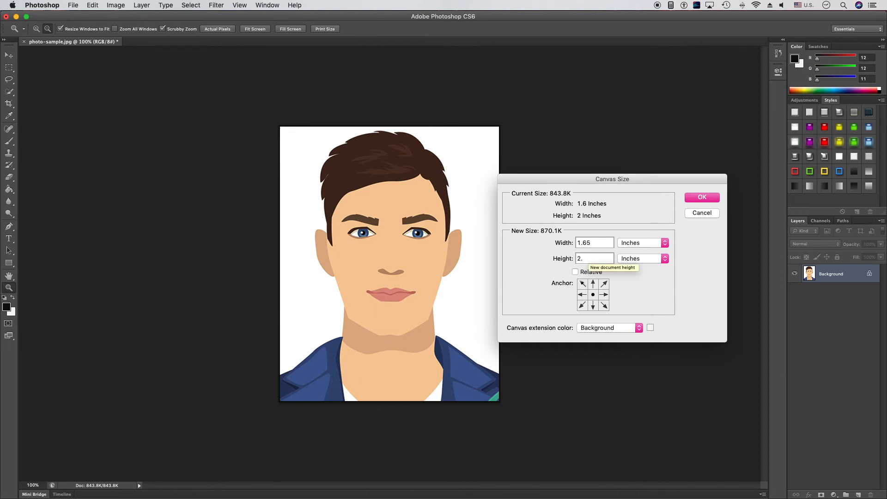
{"action": "type", "text": "05"}
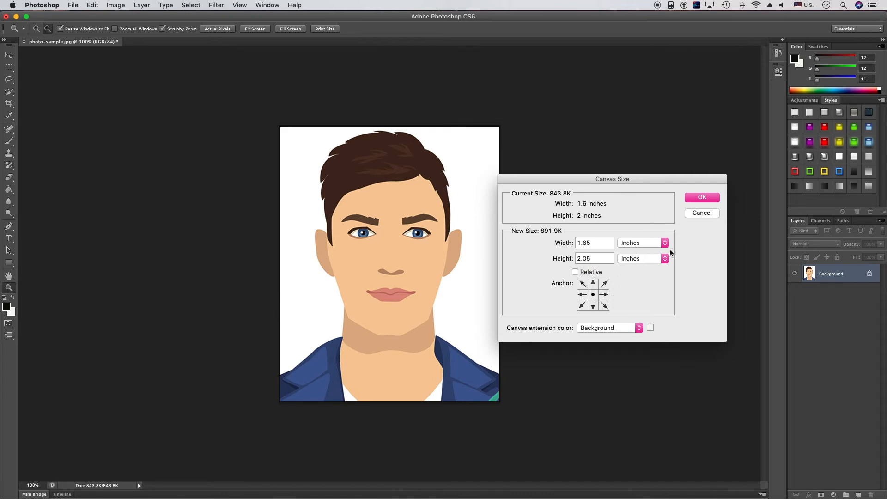
{"action": "left_click", "coordinate": [699, 197]}
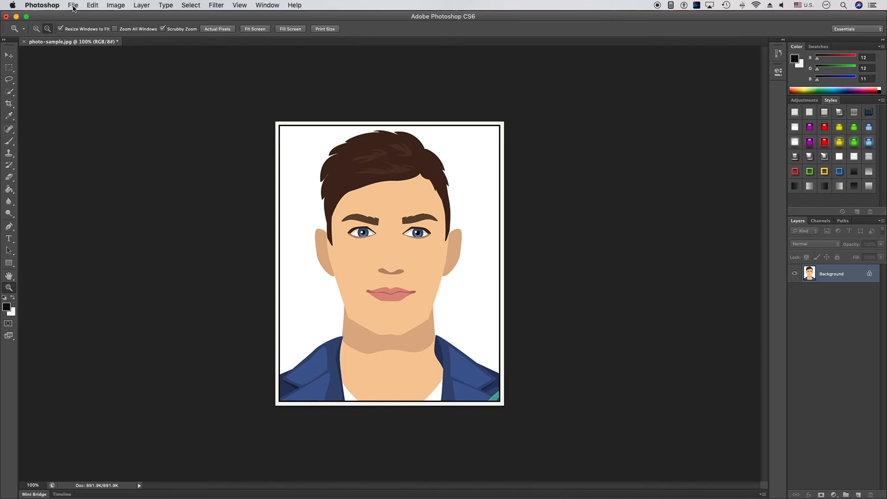
- Define the bordered photo as a pattern, shortening the suggested name and ending it with 2
{"action": "left_click", "coordinate": [73, 6]}
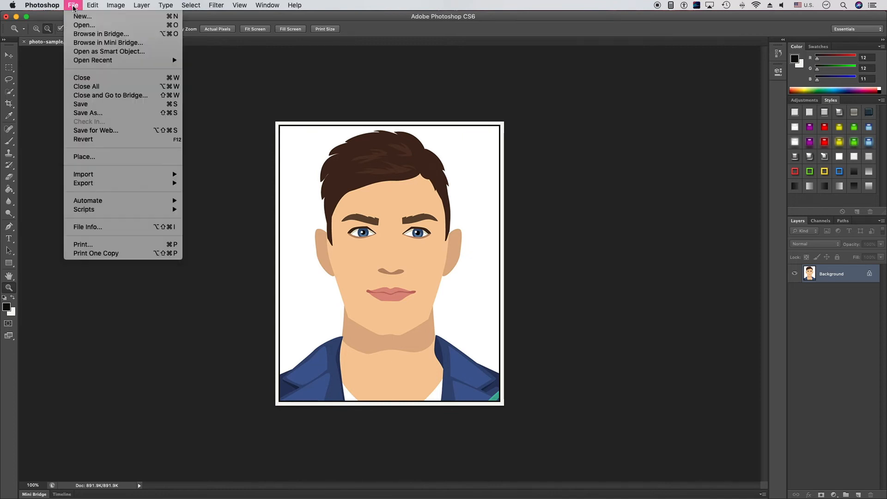
{"action": "mouse_move", "coordinate": [90, 7]}
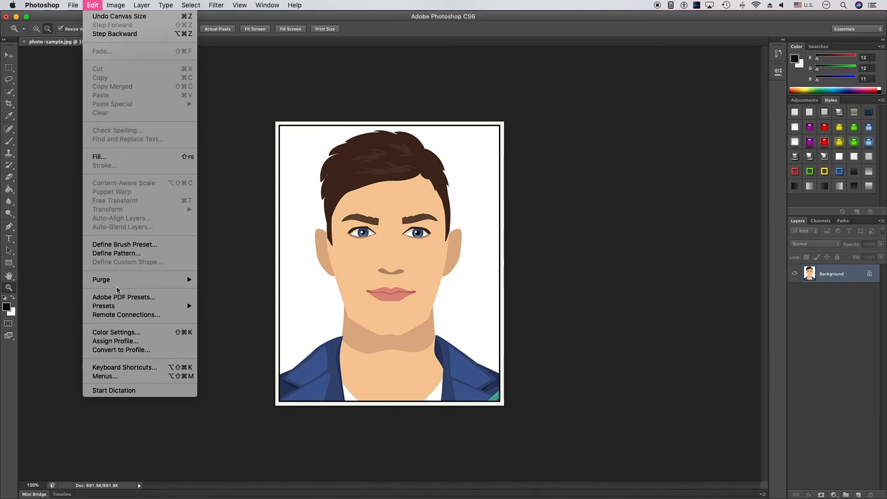
{"action": "left_click", "coordinate": [121, 257]}
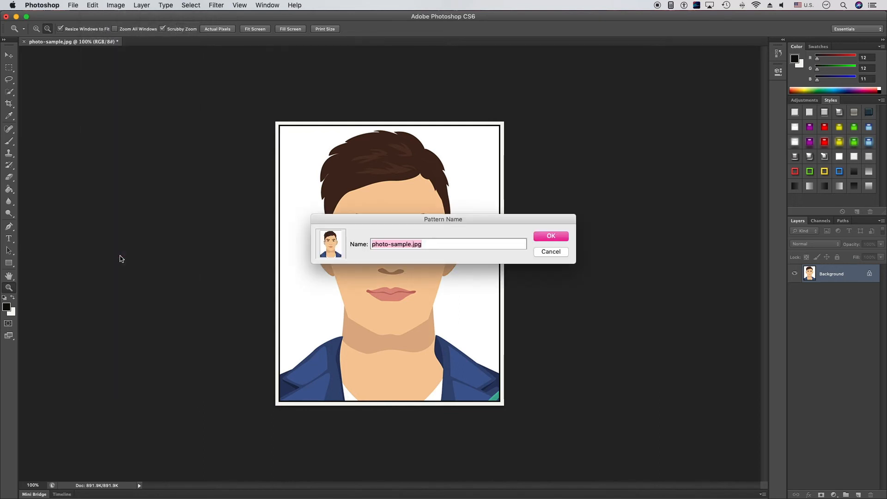
{"action": "left_click", "coordinate": [429, 243]}
{"action": "key", "text": "BackSpace"}
{"action": "key", "text": "BackSpace"}
{"action": "key", "text": "BackSpace"}
{"action": "key", "text": "BackSpace"}
{"action": "key", "text": "BackSpace"}
{"action": "key", "text": "BackSpace"}
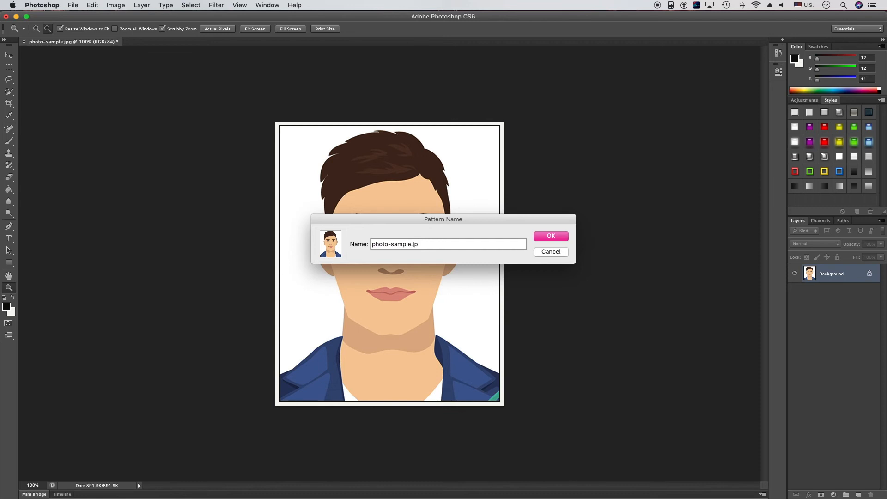
{"action": "key", "text": "BackSpace"}
{"action": "key", "text": "BackSpace"}
{"action": "key", "text": "BackSpace"}
{"action": "key", "text": "BackSpace"}
{"action": "key", "text": "BackSpace"}
{"action": "type", "text": "2"}
{"action": "left_click", "coordinate": [551, 237]}
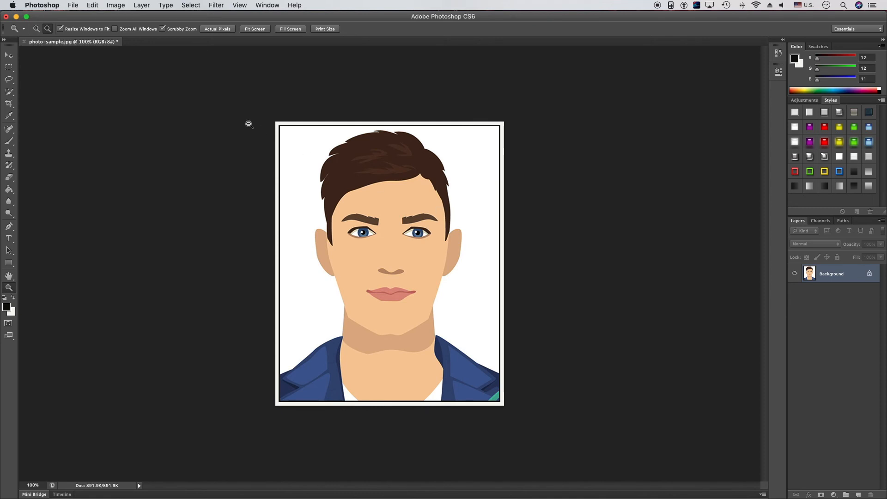
- Create a new document from the International Paper preset, size A4 (210 x 297 mm), 300 pixels/inch, RGB, white background
{"action": "left_click", "coordinate": [74, 8]}
{"action": "left_click", "coordinate": [76, 18]}
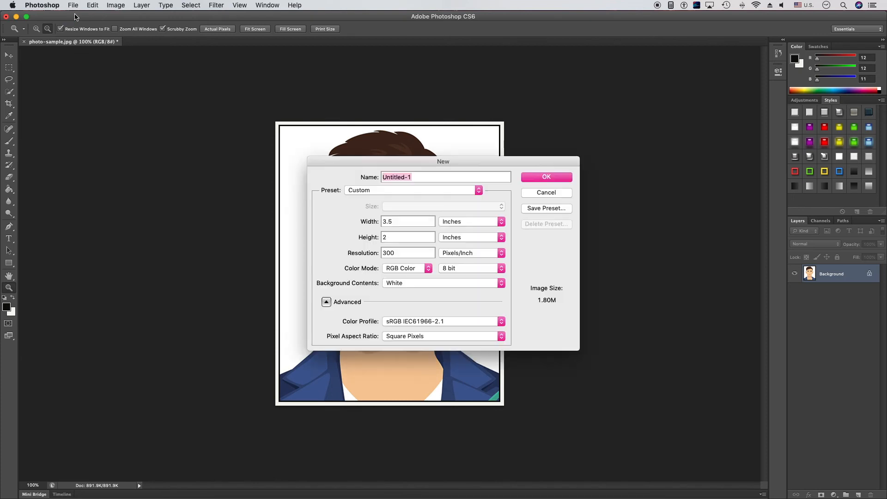
{"action": "left_click", "coordinate": [478, 191]}
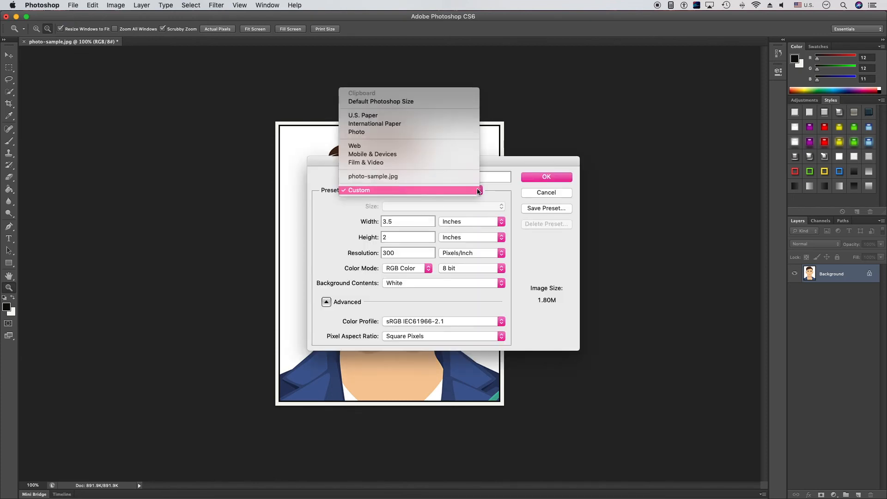
{"action": "left_click", "coordinate": [459, 121]}
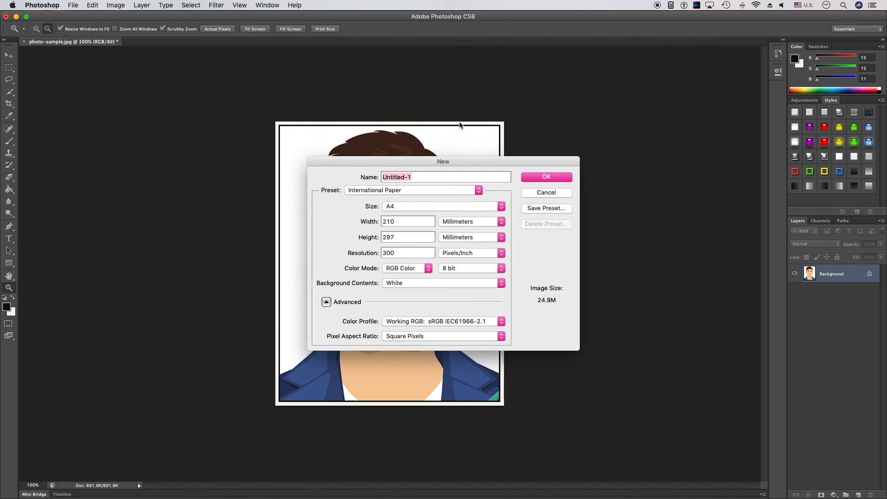
{"action": "left_click", "coordinate": [561, 179]}
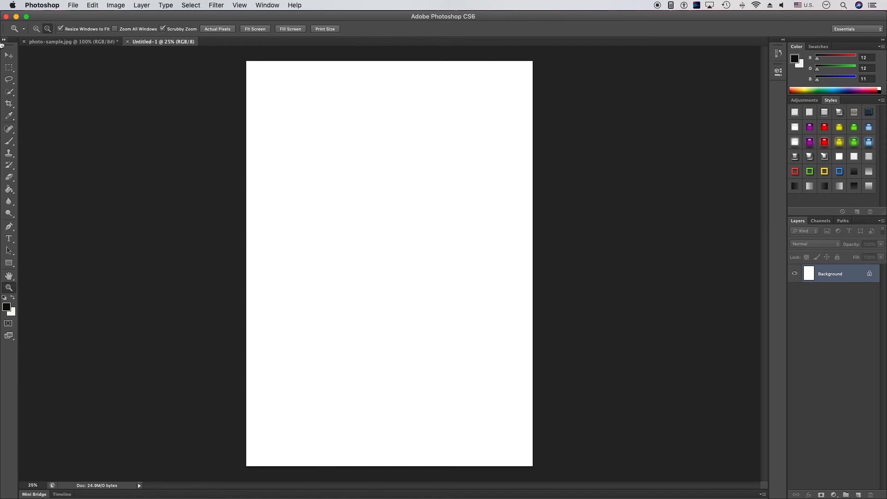
- Fill the blank A4 page with the bordered portrait pattern, using Normal blending mode and 100% opacity
{"action": "left_click", "coordinate": [76, 7]}
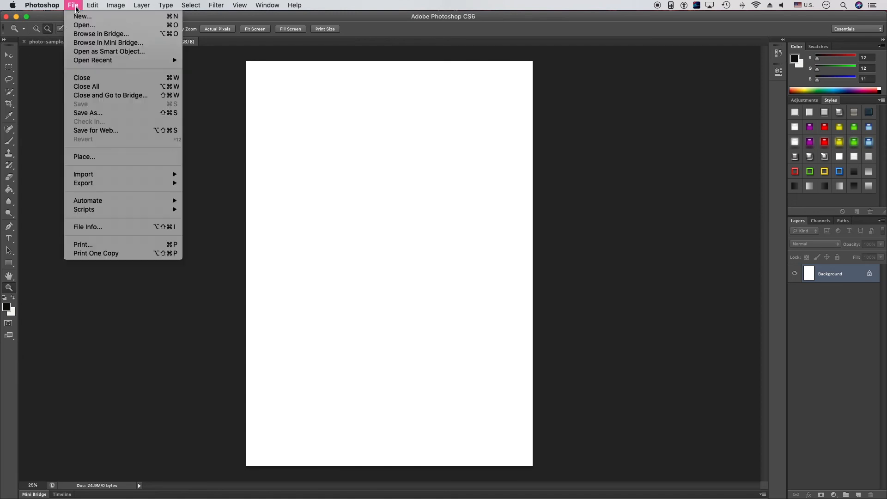
{"action": "mouse_move", "coordinate": [92, 8]}
{"action": "left_click", "coordinate": [101, 158]}
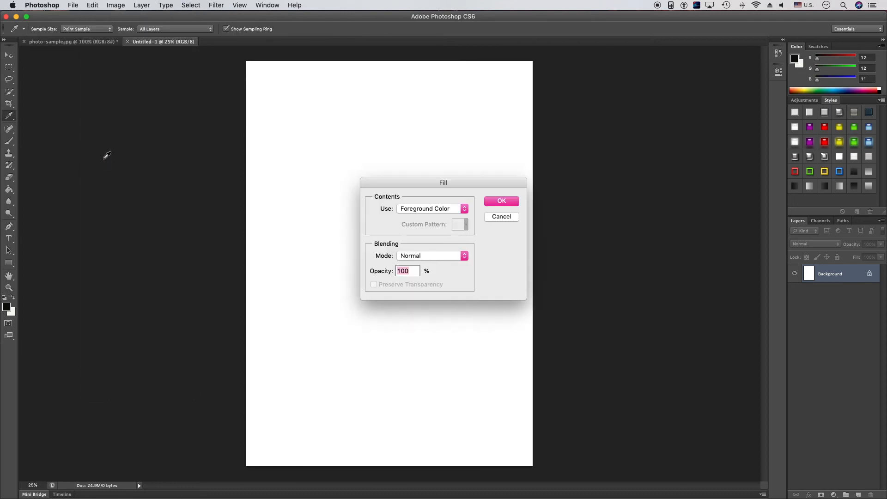
{"action": "left_click", "coordinate": [464, 210]}
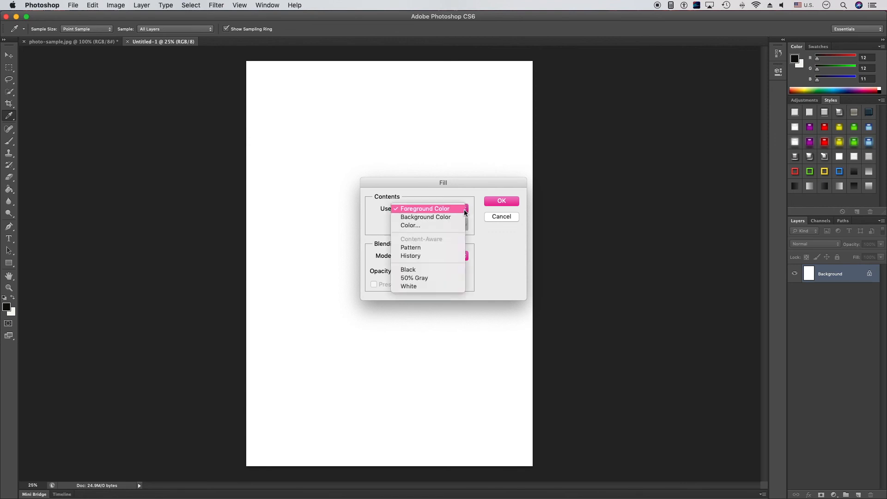
{"action": "left_click", "coordinate": [446, 248]}
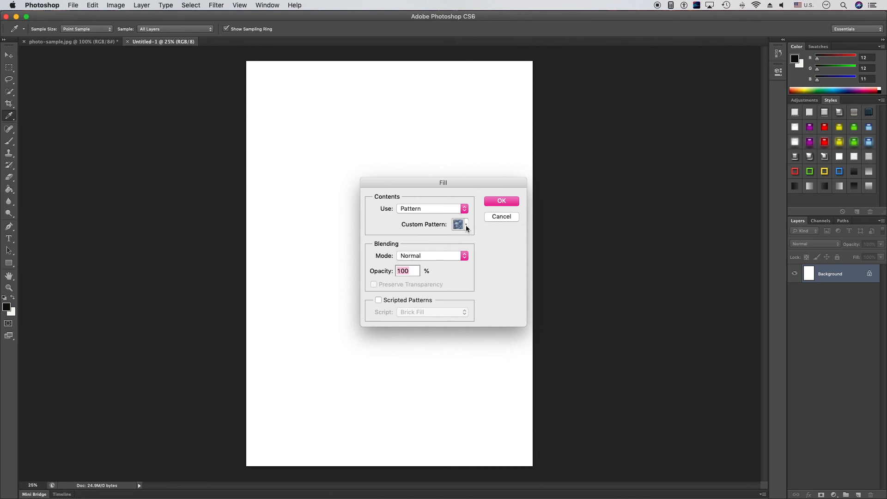
{"action": "left_click", "coordinate": [466, 225]}
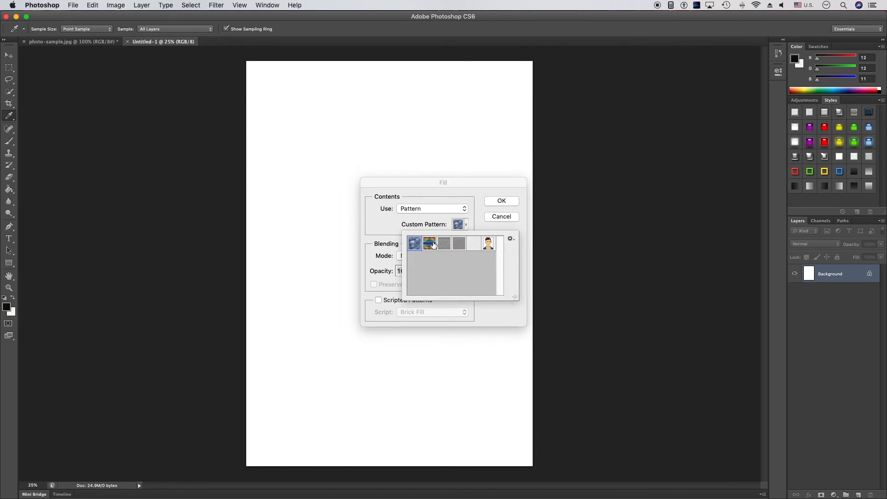
{"action": "left_click", "coordinate": [489, 245]}
{"action": "key", "text": "Return"}
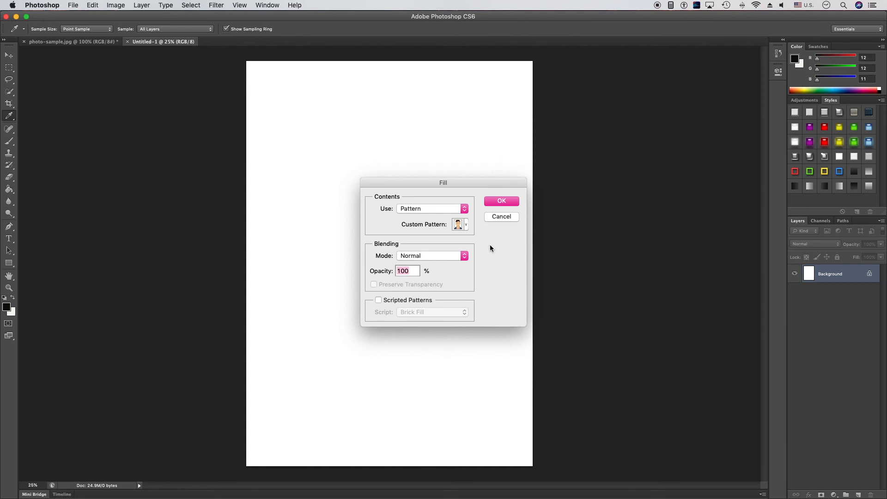
{"action": "left_click", "coordinate": [501, 201]}
- Examine the borders and spacing of the tiled passport photos up close
{"action": "key", "text": "z"}
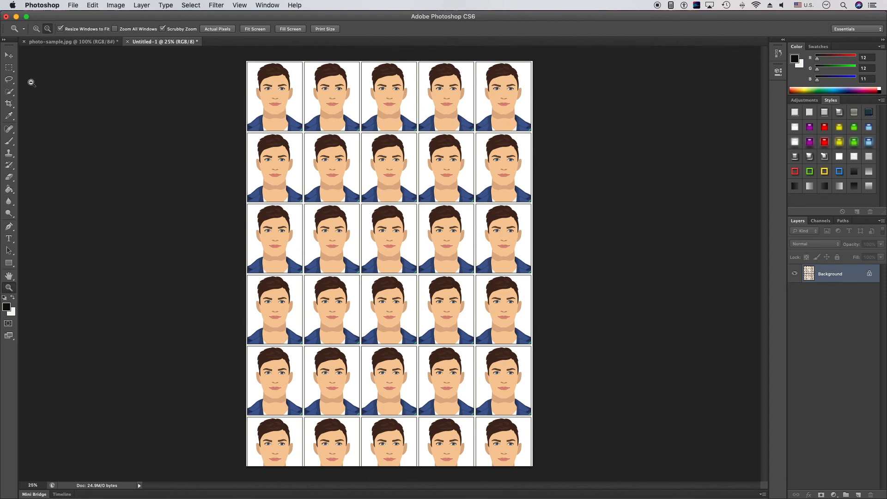
{"action": "left_click", "coordinate": [36, 28]}
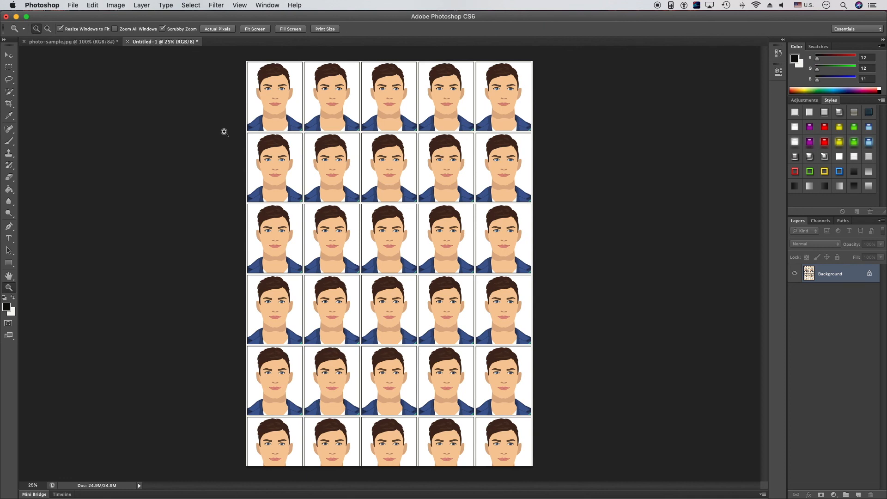
{"action": "left_click", "coordinate": [347, 158]}
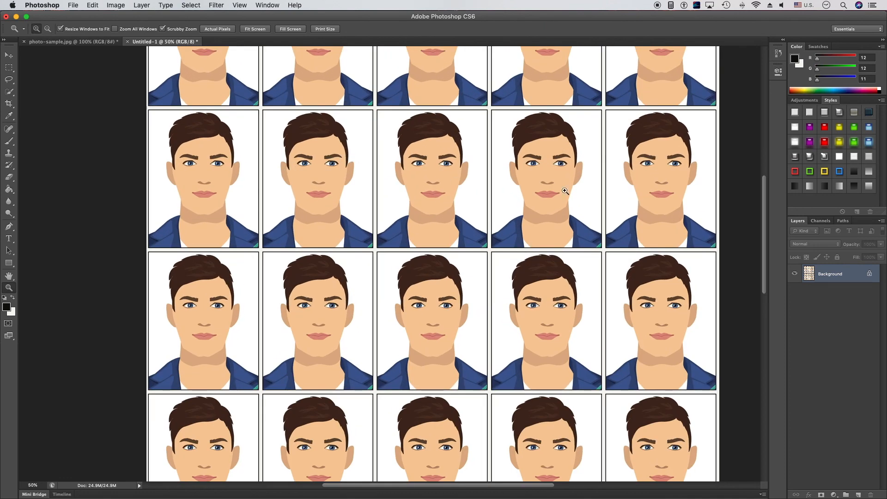